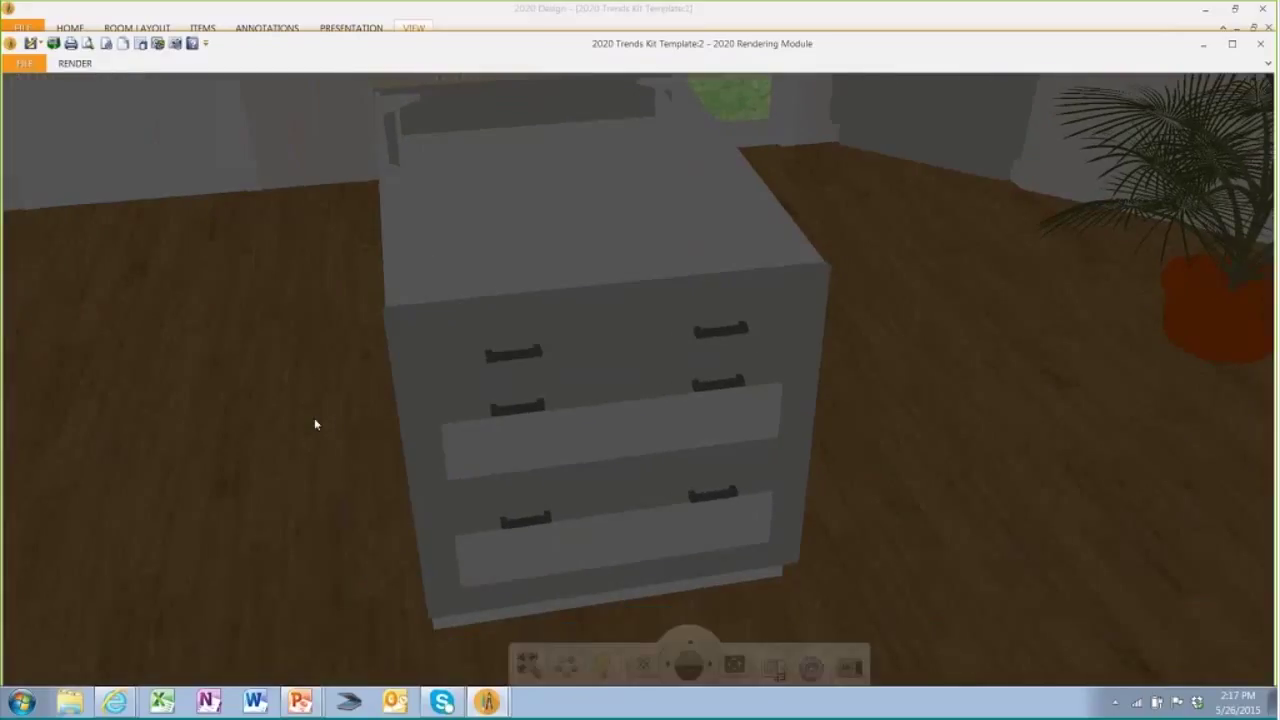
Zoom the 3D rendering closer to the cabinets, then return to the floor plan.
drag(314, 420, 510, 311)
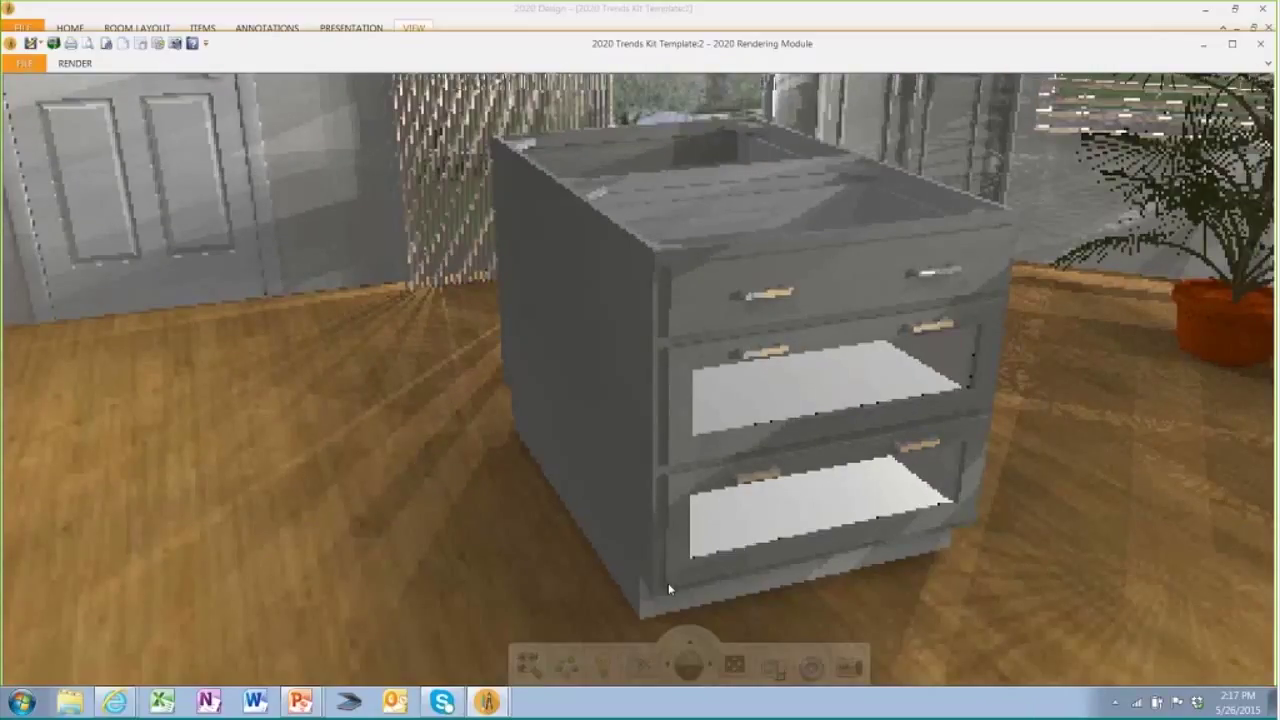
key(ctrl+Tab)
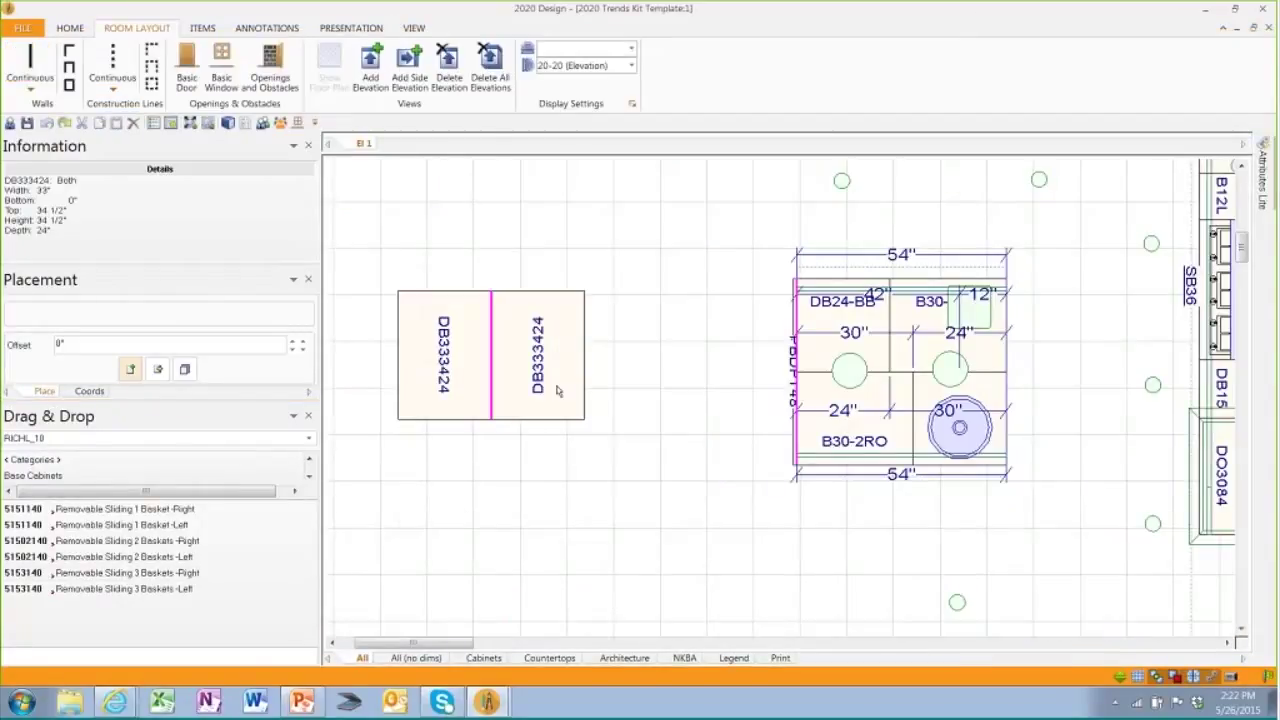
Add the NO.TOE No Toe Kick base modification to the right DB333424 cabinet.
click(557, 390)
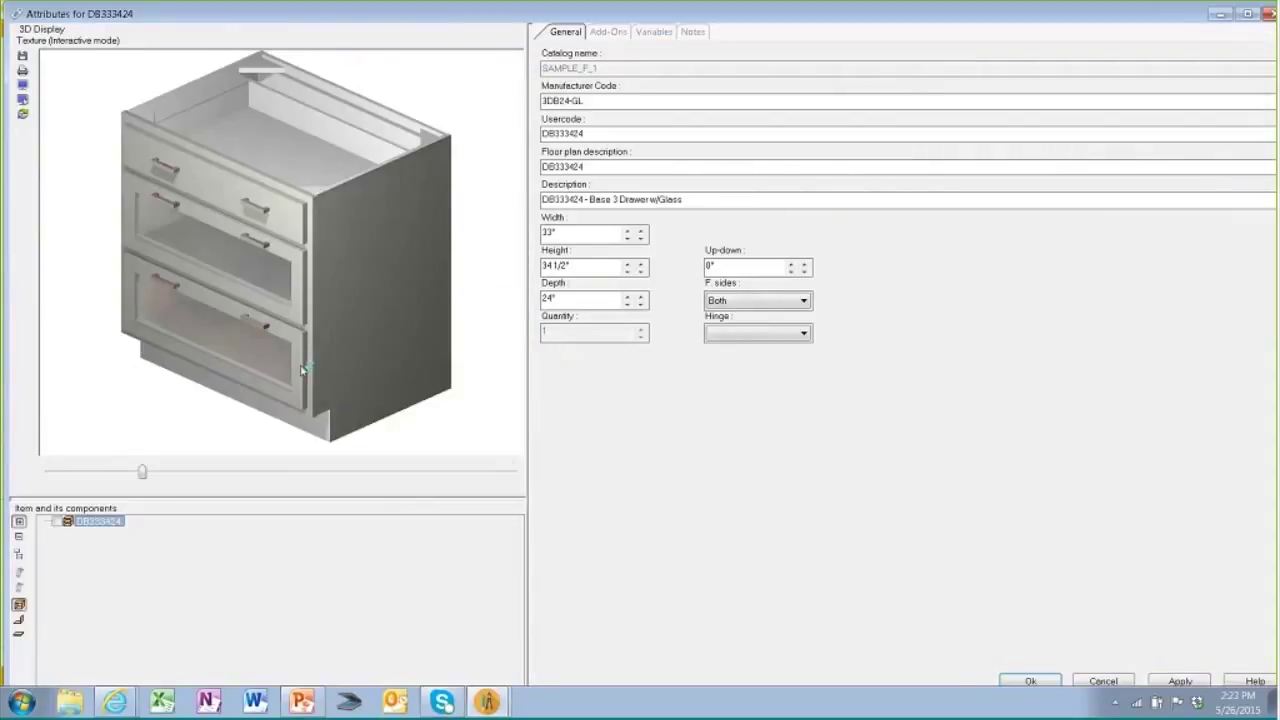
drag(307, 369, 382, 365)
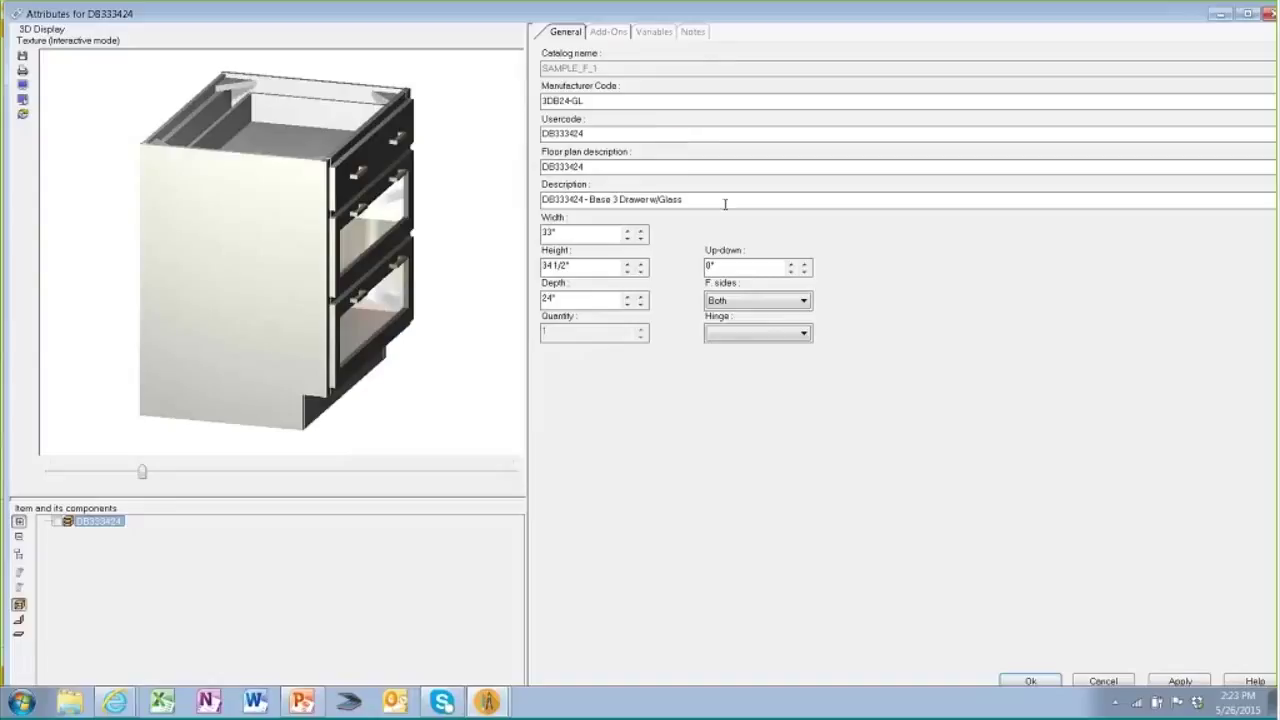
click(608, 32)
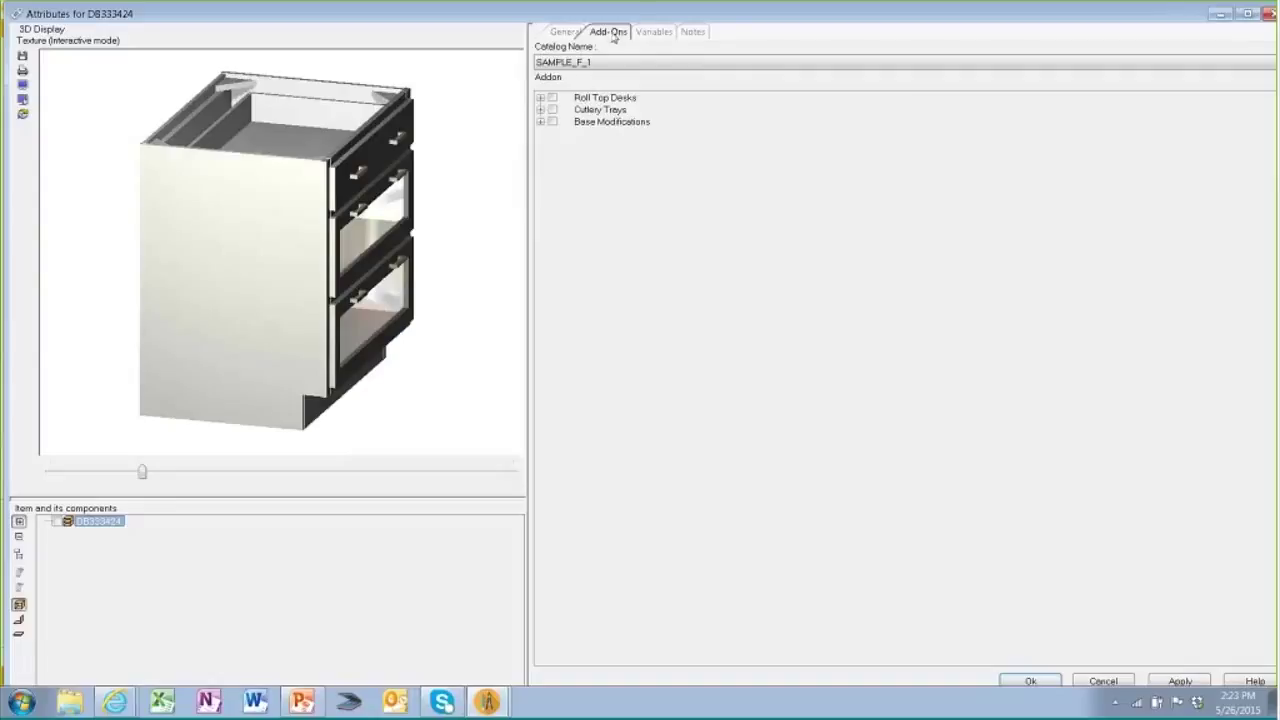
click(540, 121)
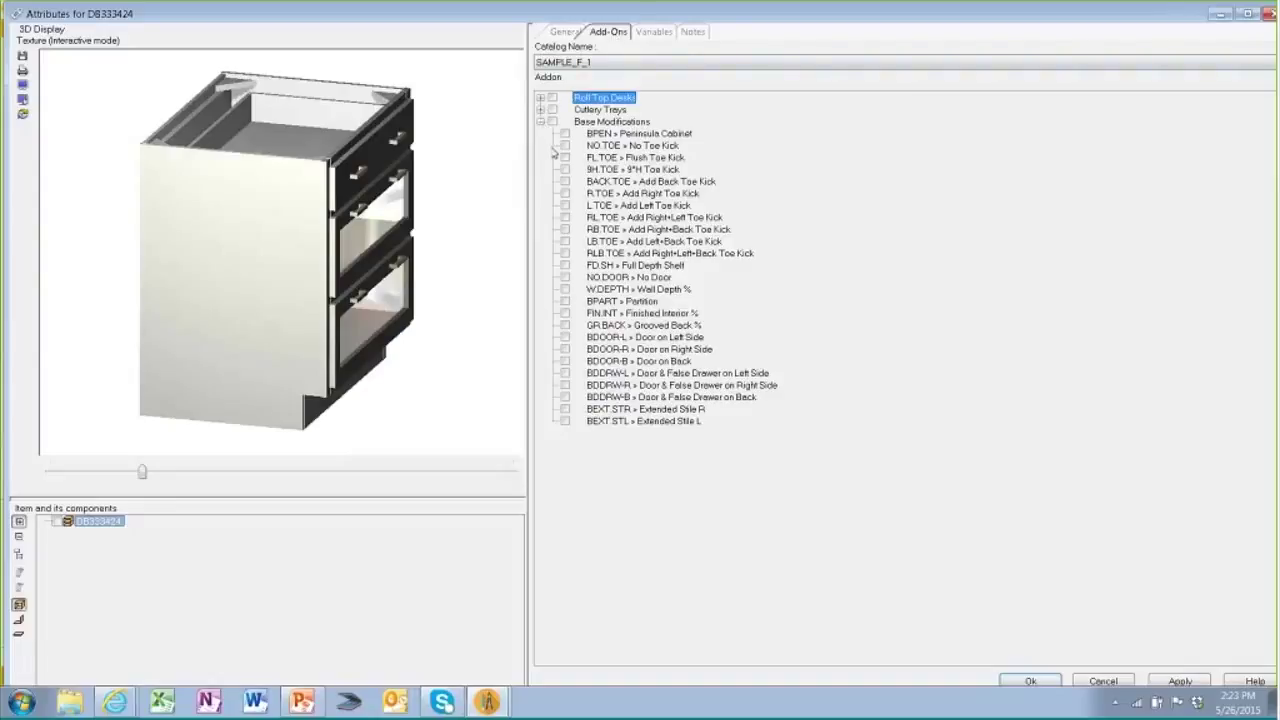
click(564, 145)
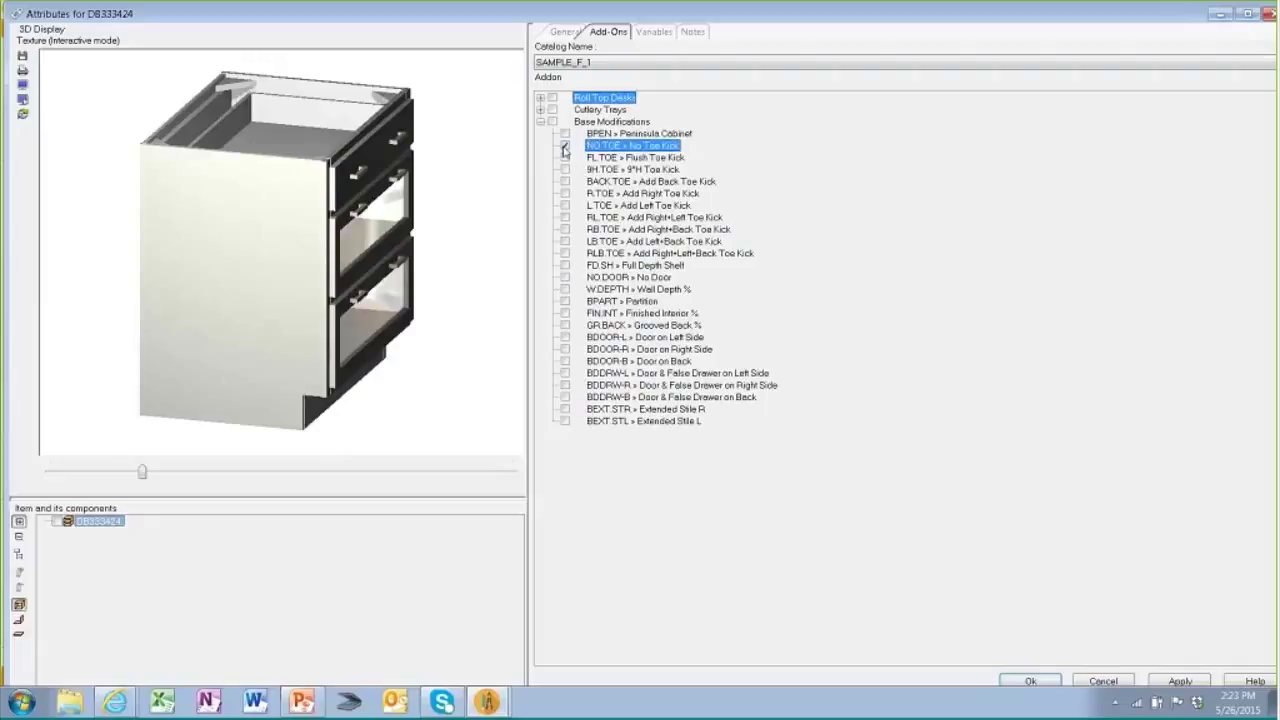
mouse_move(406, 286)
mouse_down()
mouse_move(403, 246)
mouse_move(409, 274)
mouse_up()
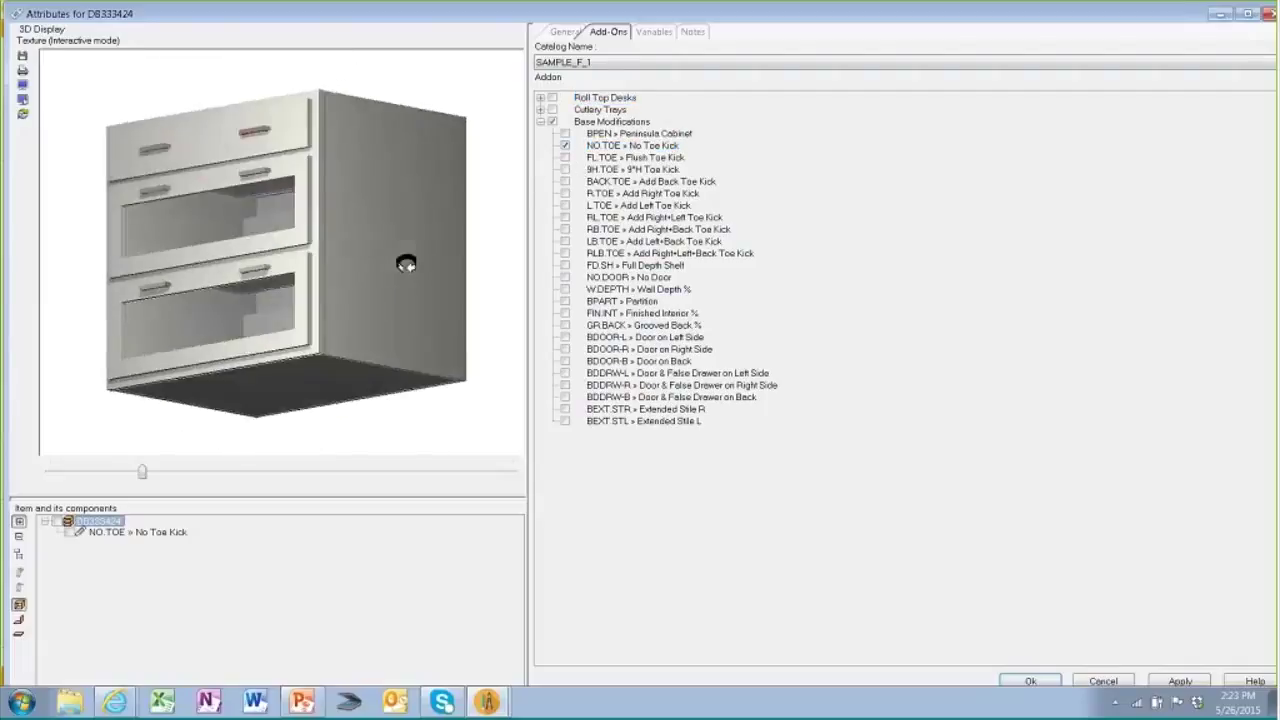
click(1030, 681)
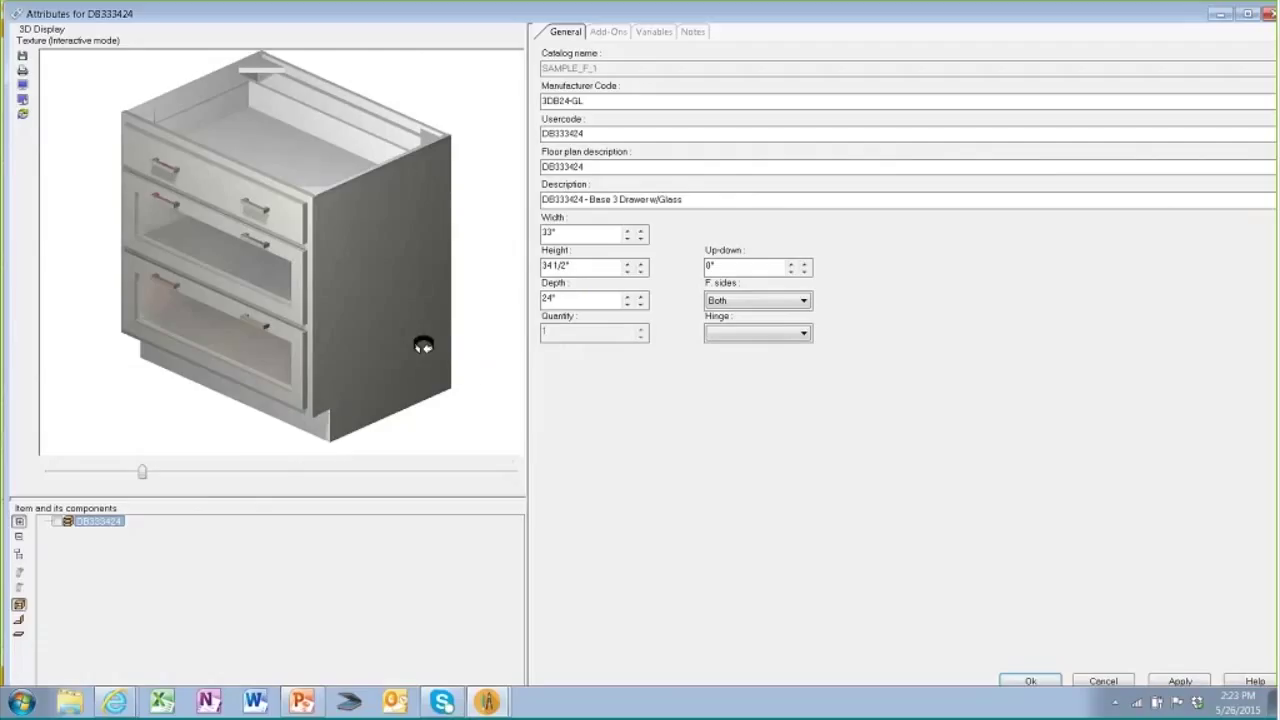
Add the NO.TOE No Toe Kick base modification to the second DB333424 cabinet.
drag(423, 349, 424, 331)
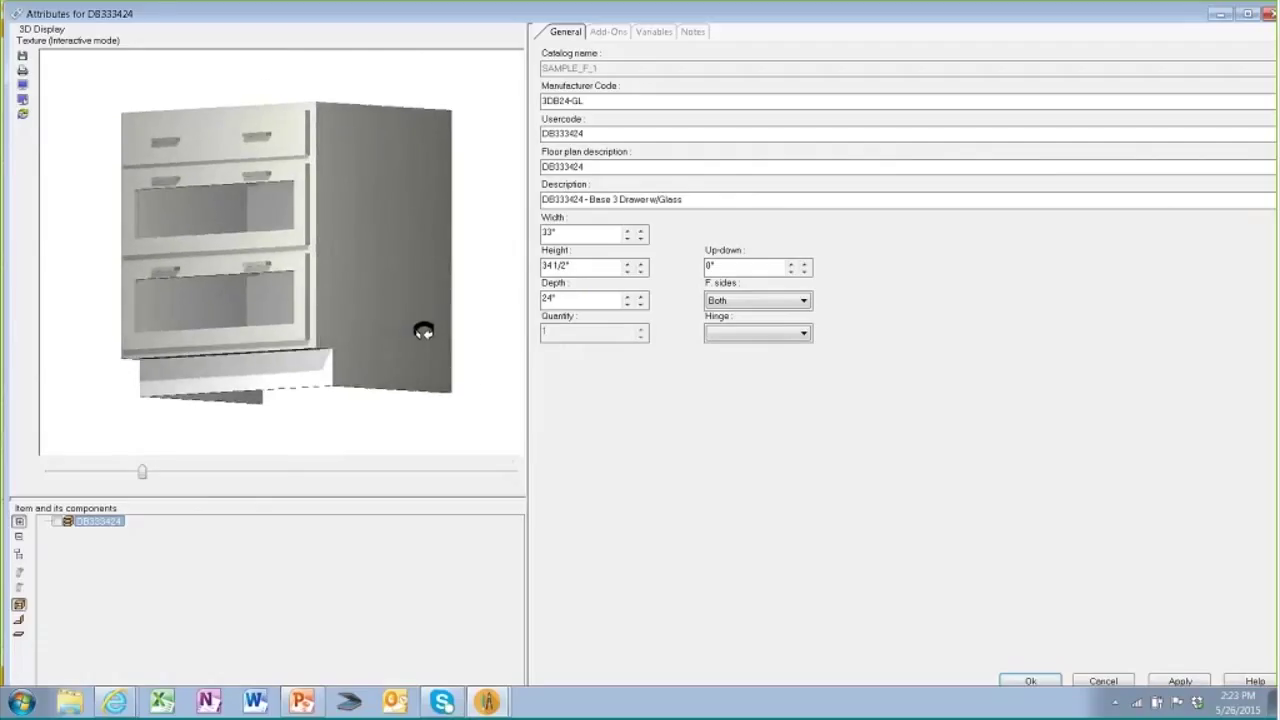
click(608, 31)
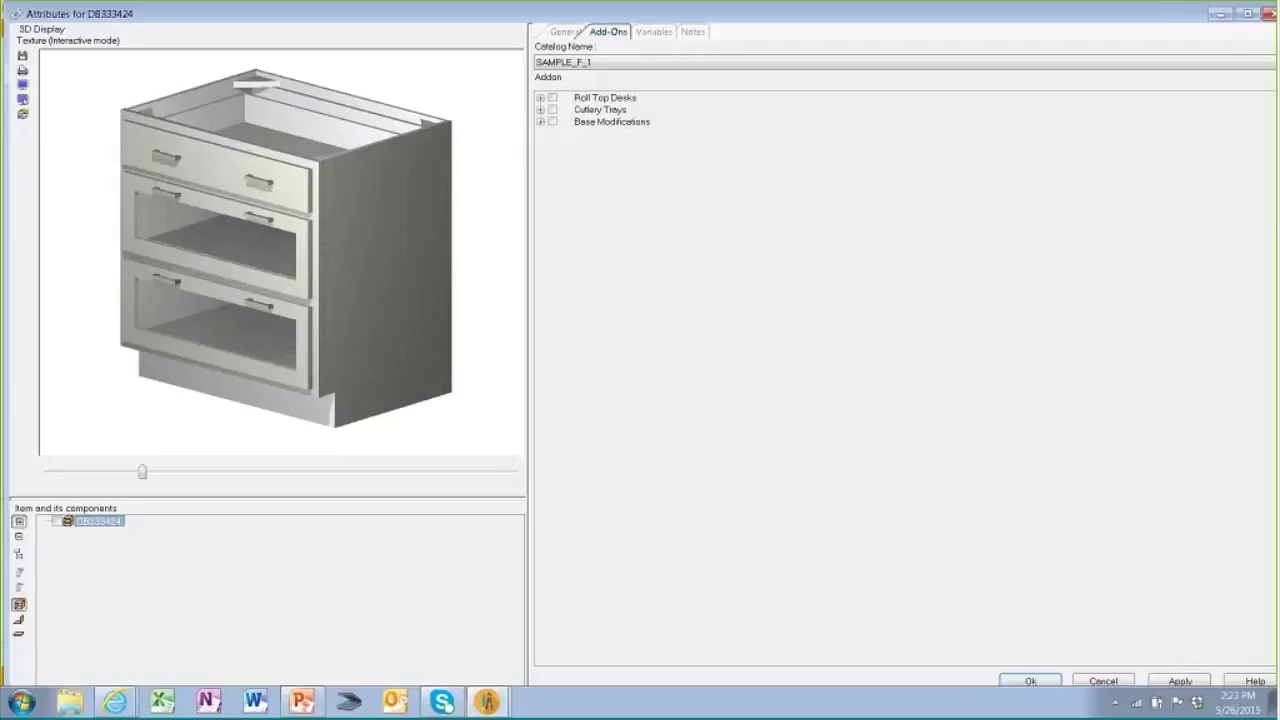
click(541, 121)
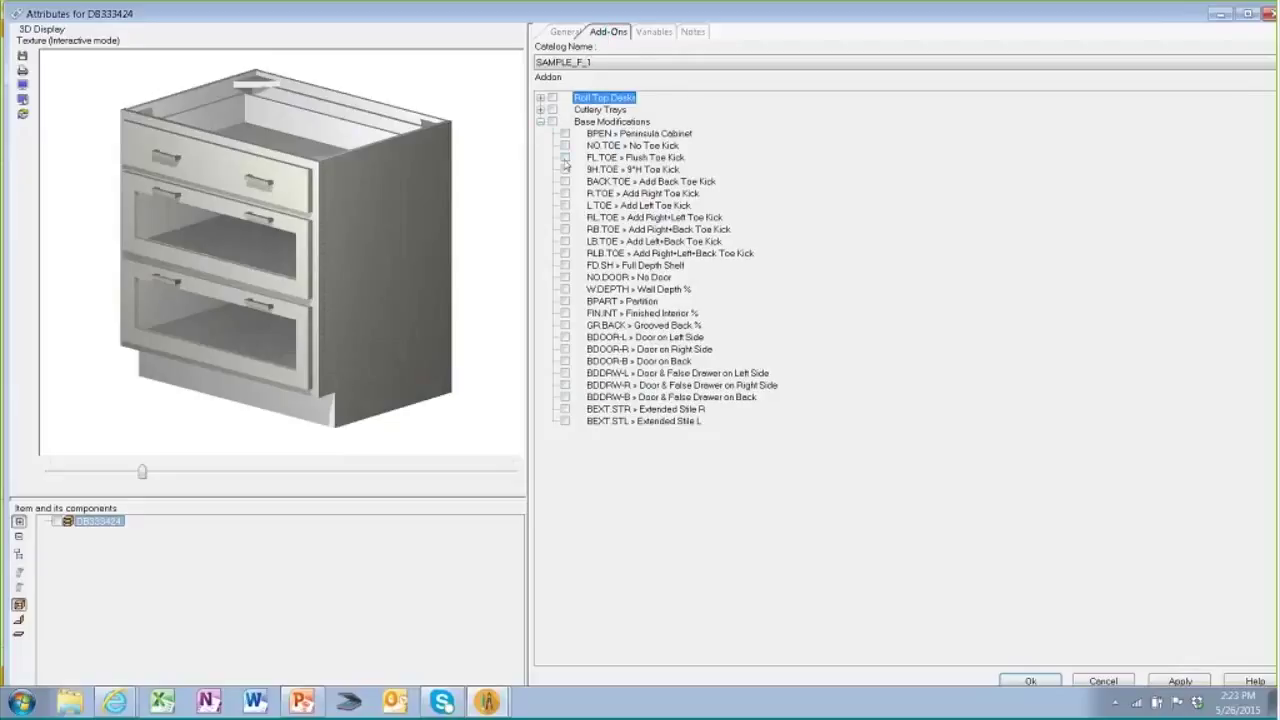
click(565, 146)
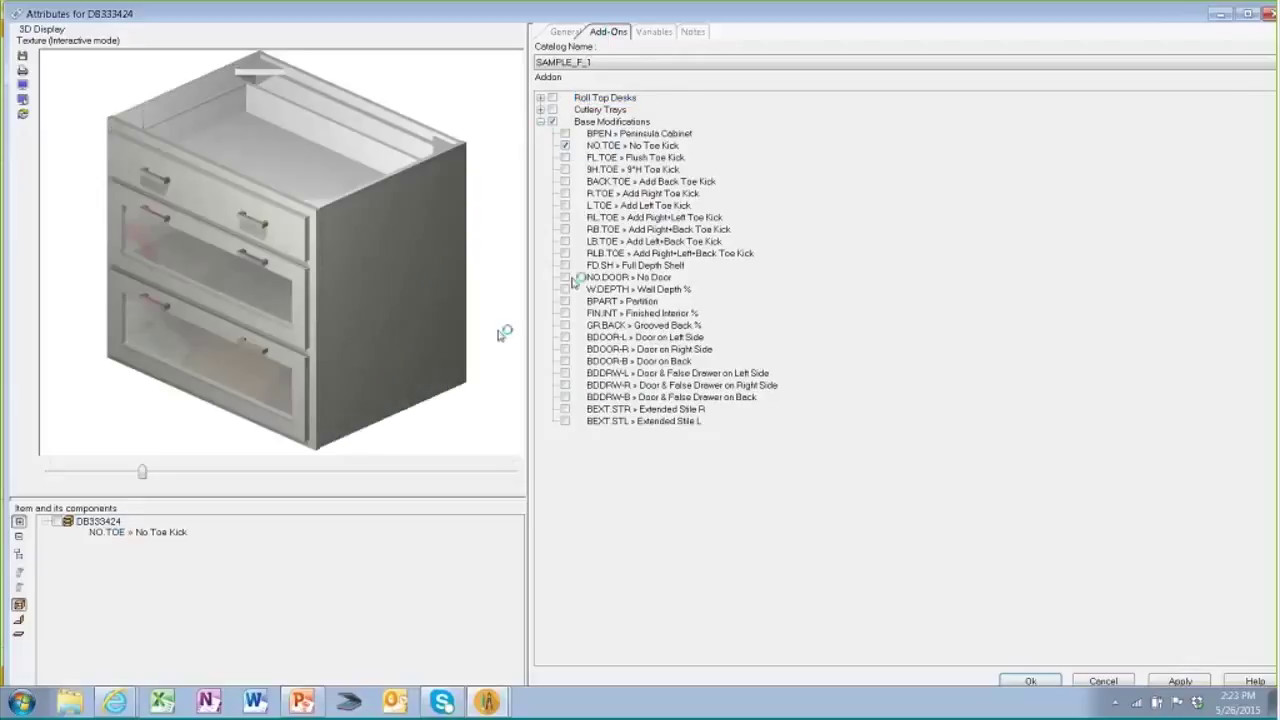
drag(505, 334, 487, 298)
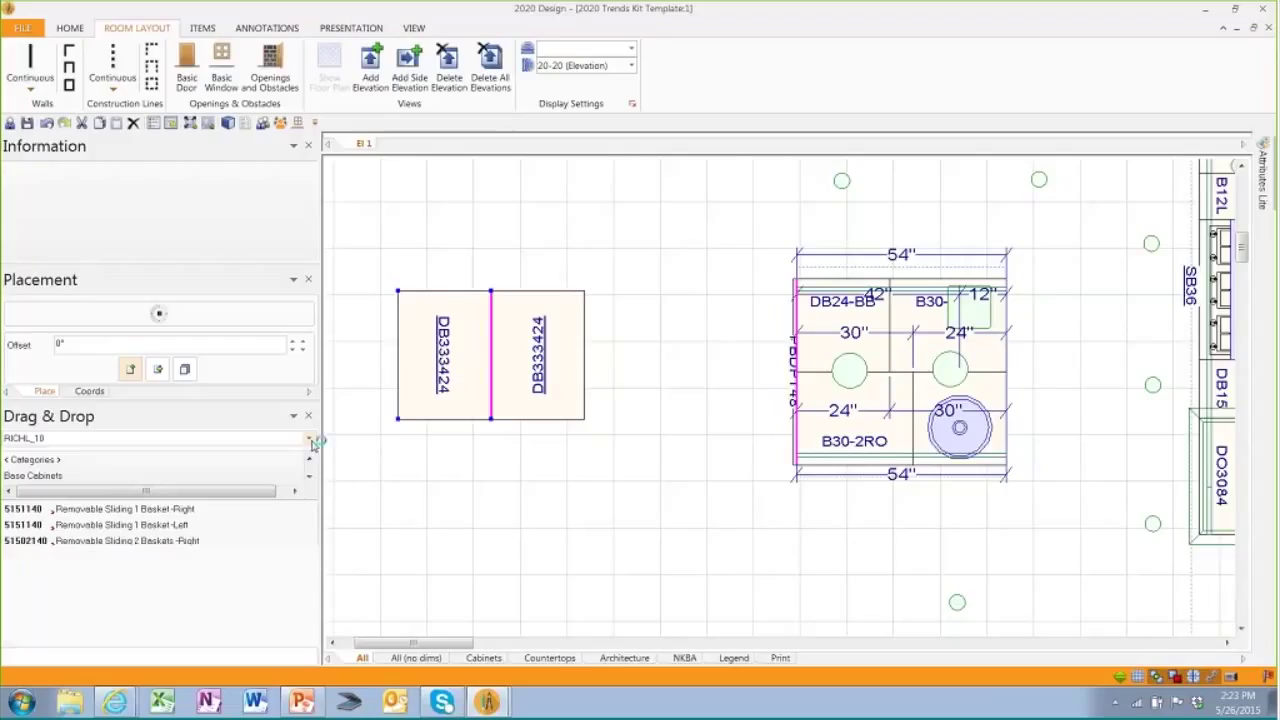
Load the AFE_14A accessory catalog and scroll through its category list.
click(310, 439)
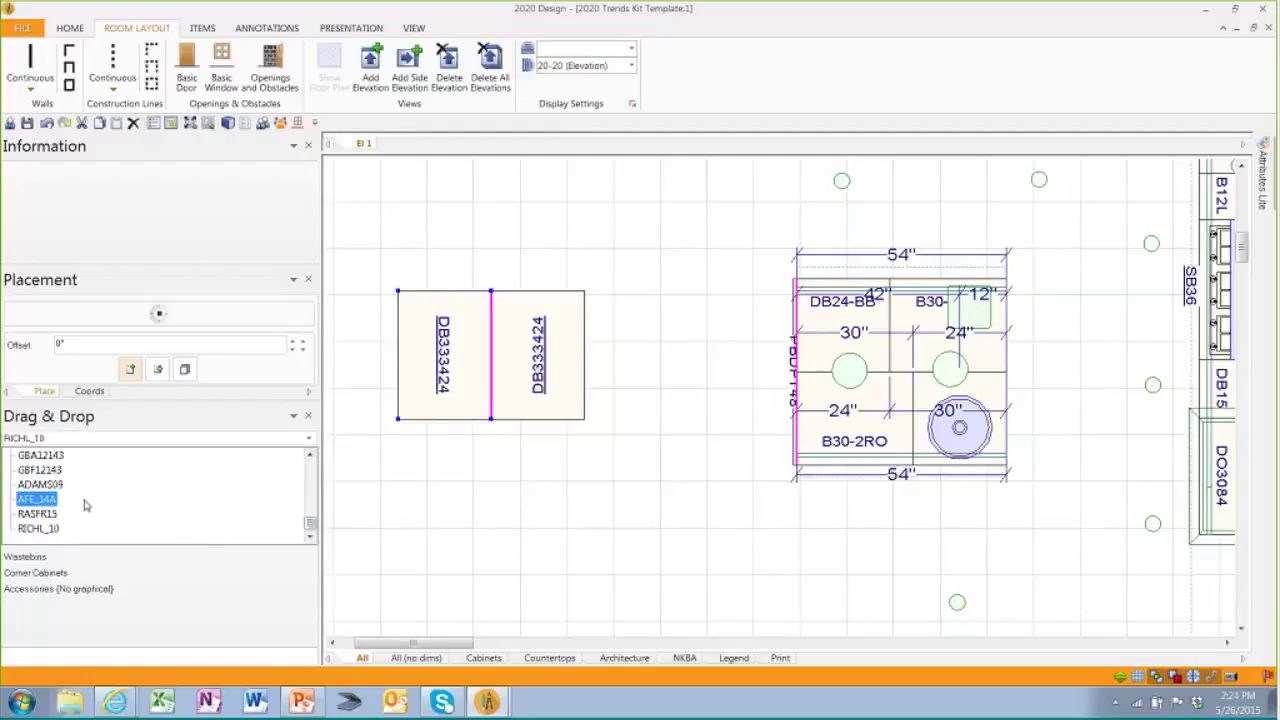
click(37, 499)
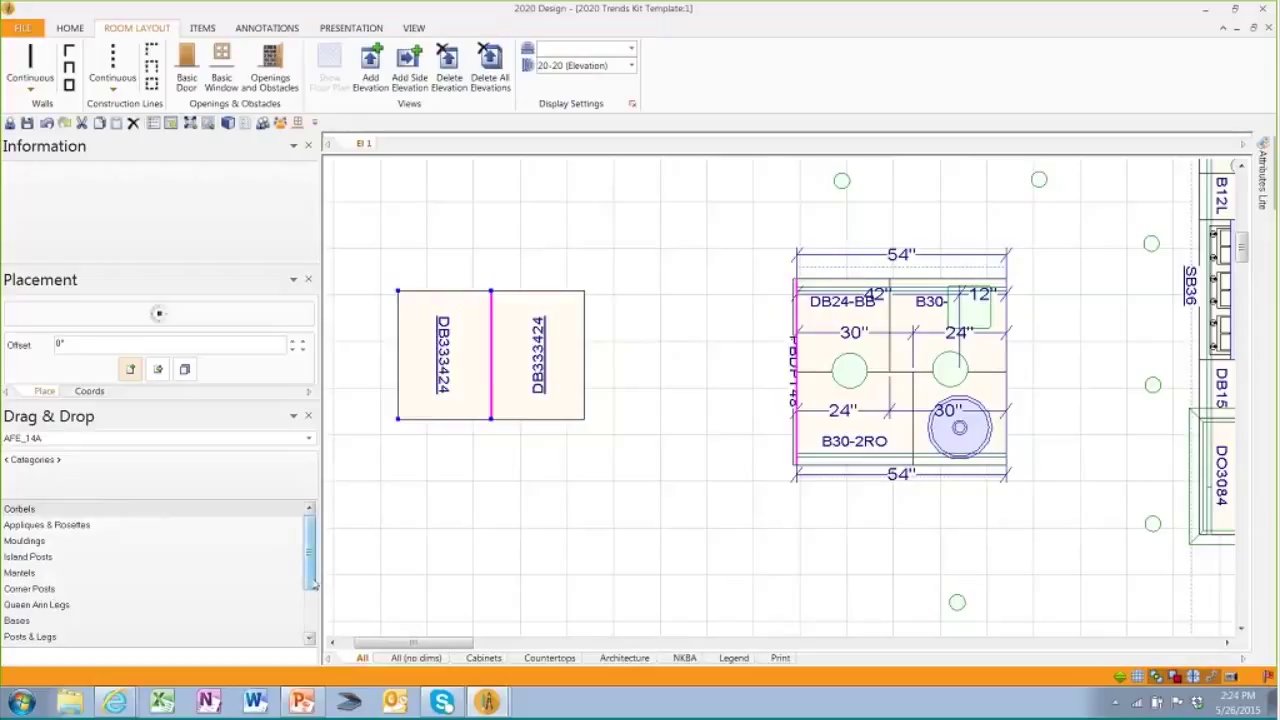
scroll(230, 595, down, 2)
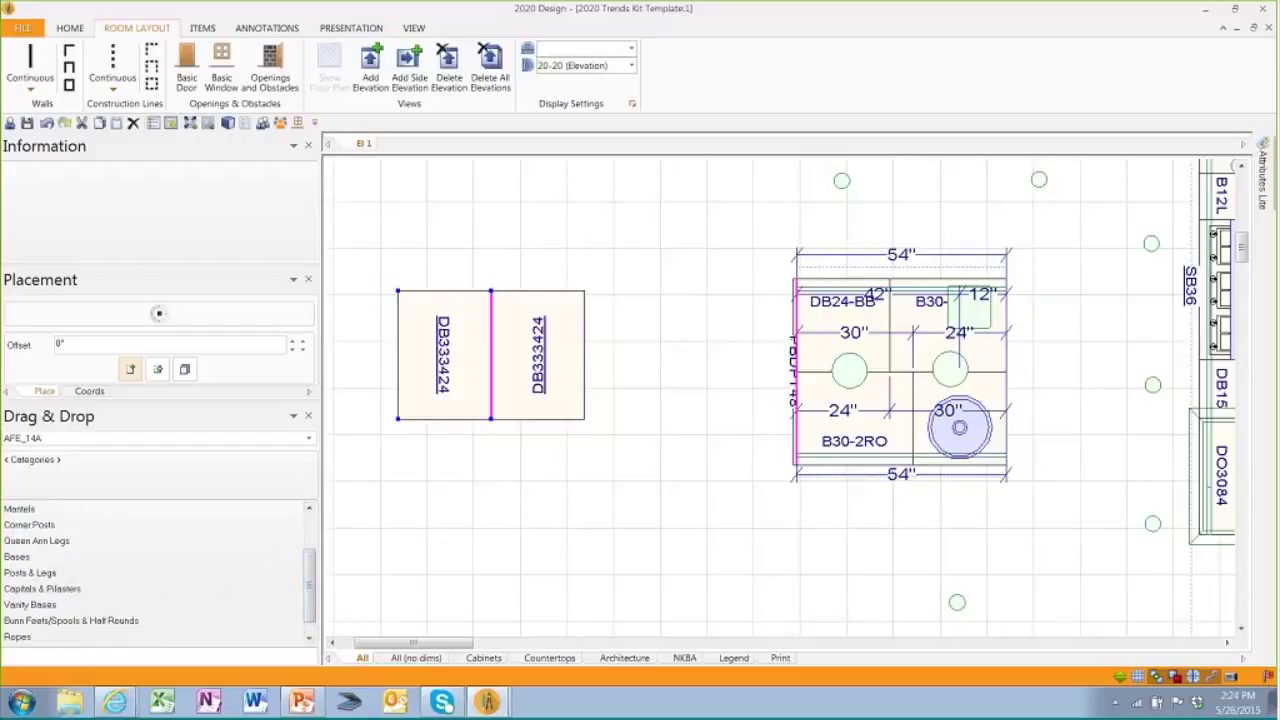
Open Bunn Feet/Spools & Half Rounds and bring a BUN-A 4 1/2 foot toward the island.
click(68, 621)
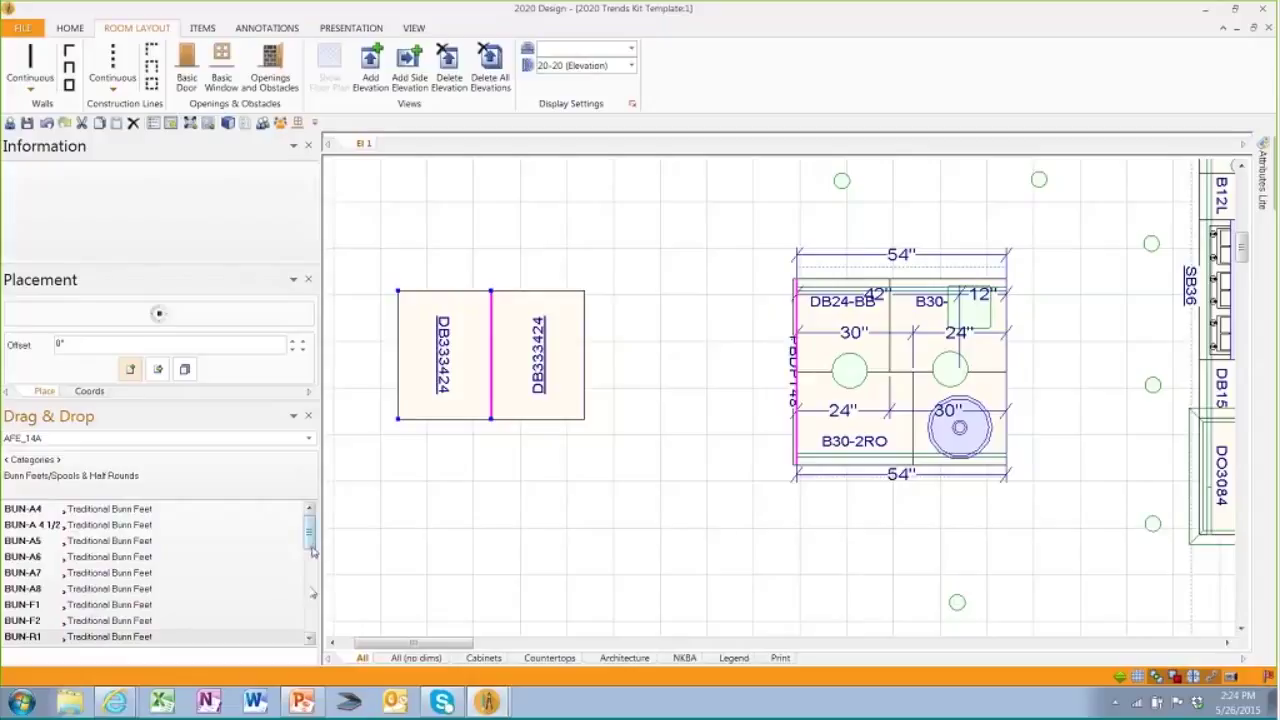
click(312, 592)
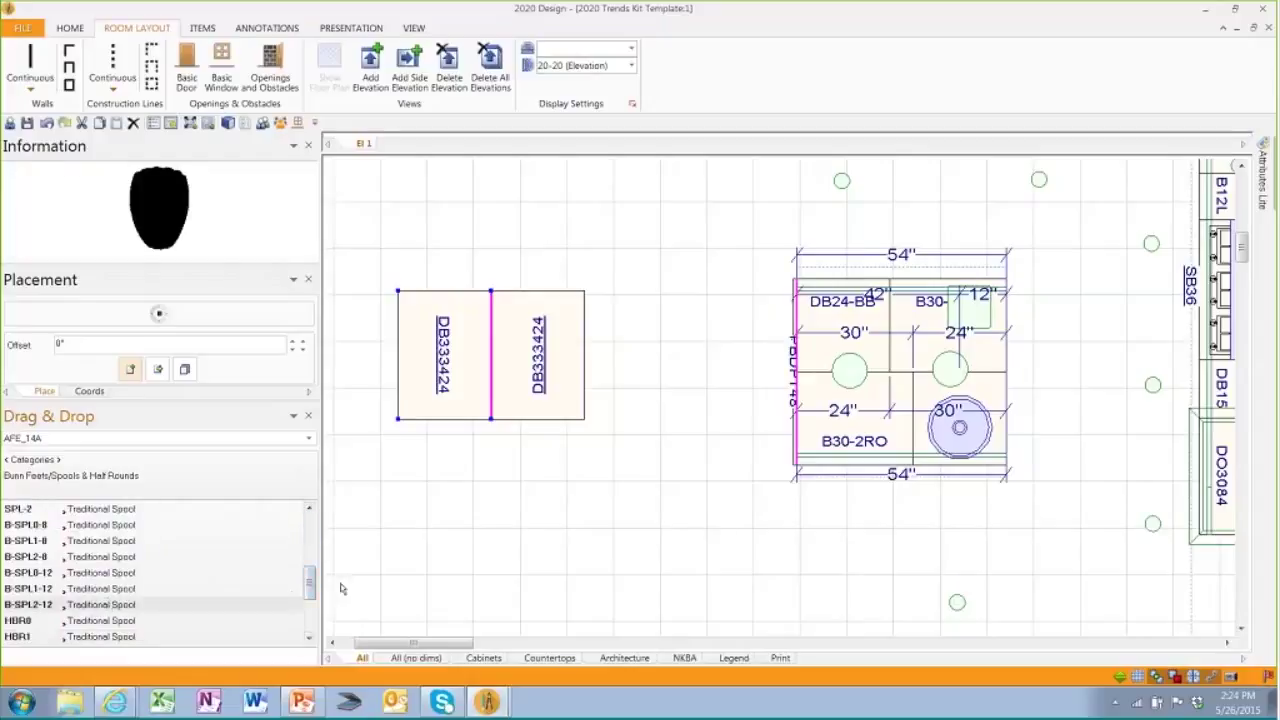
drag(312, 590, 325, 534)
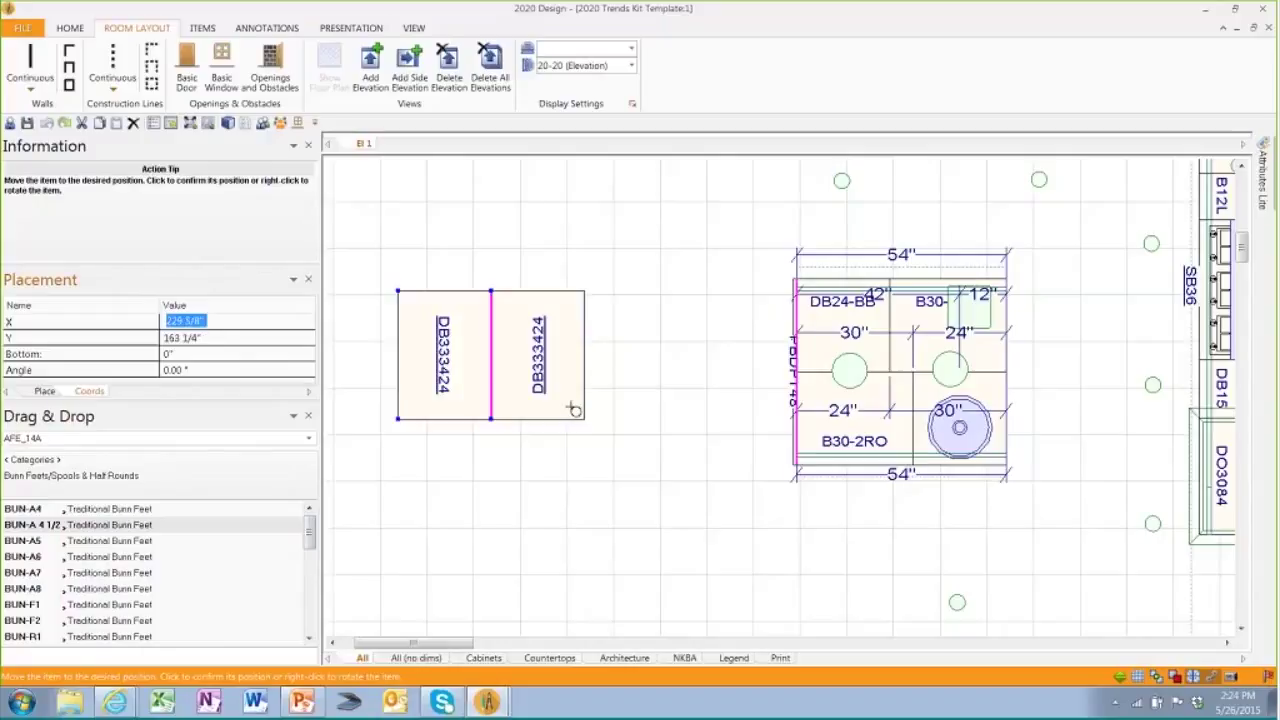
Place the first BUN-A 4 1/2 bun feet along the island's bottom edge, accepting the catalogs warning.
click(573, 408)
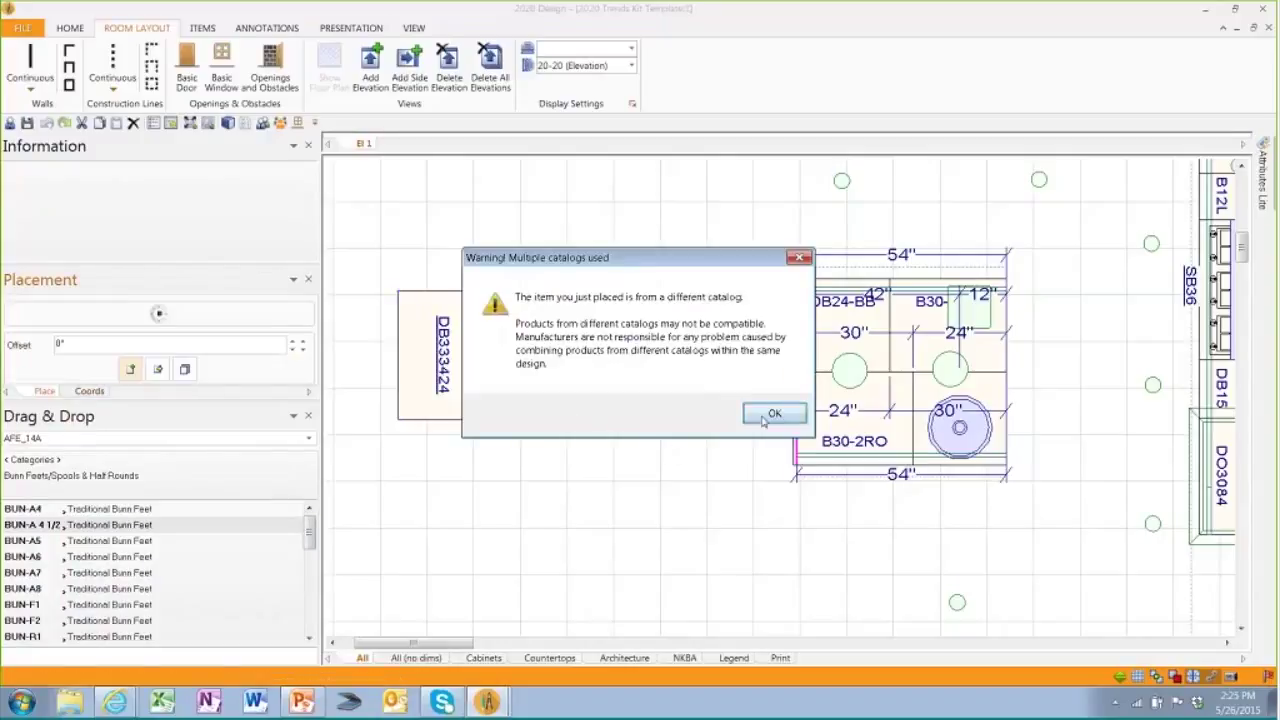
click(772, 415)
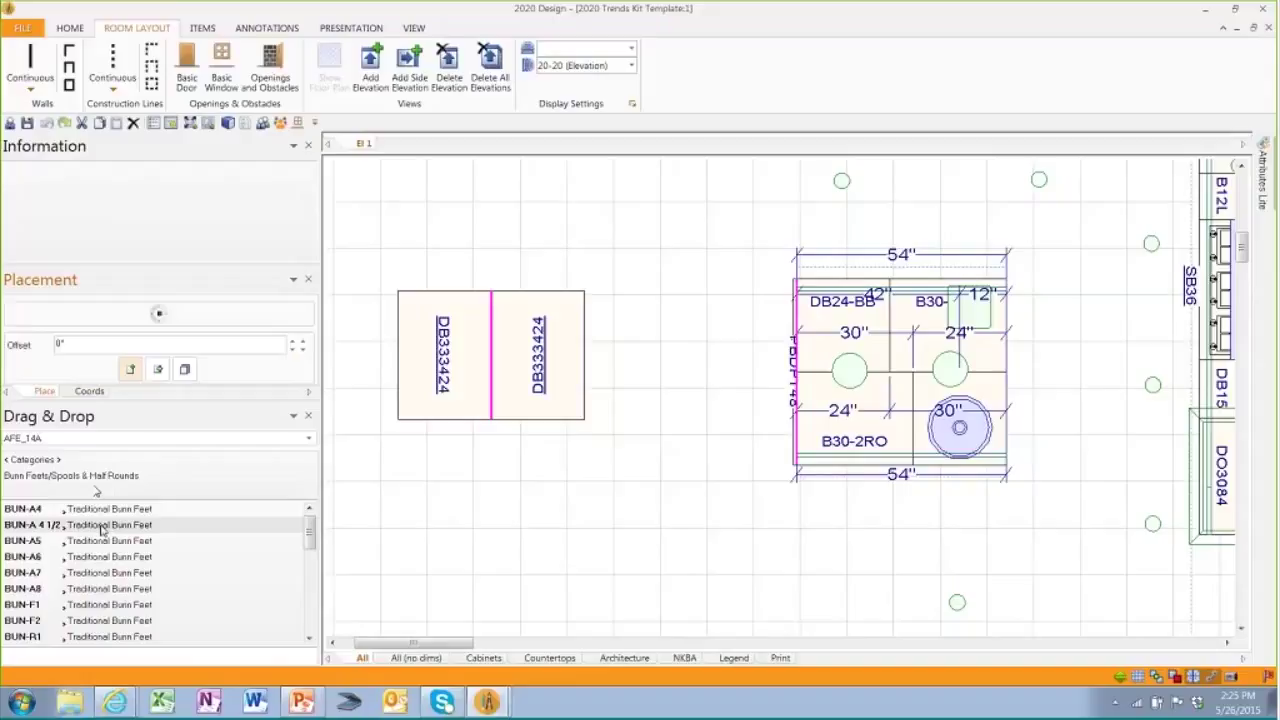
click(107, 534)
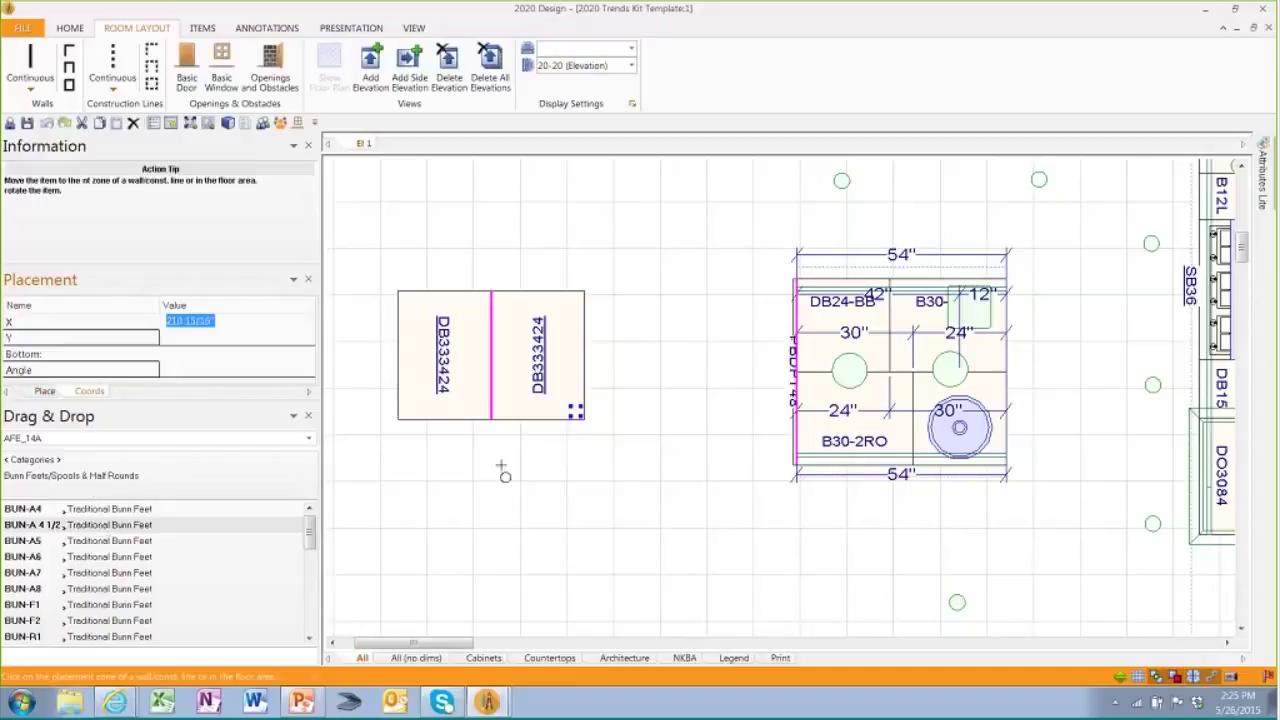
click(498, 411)
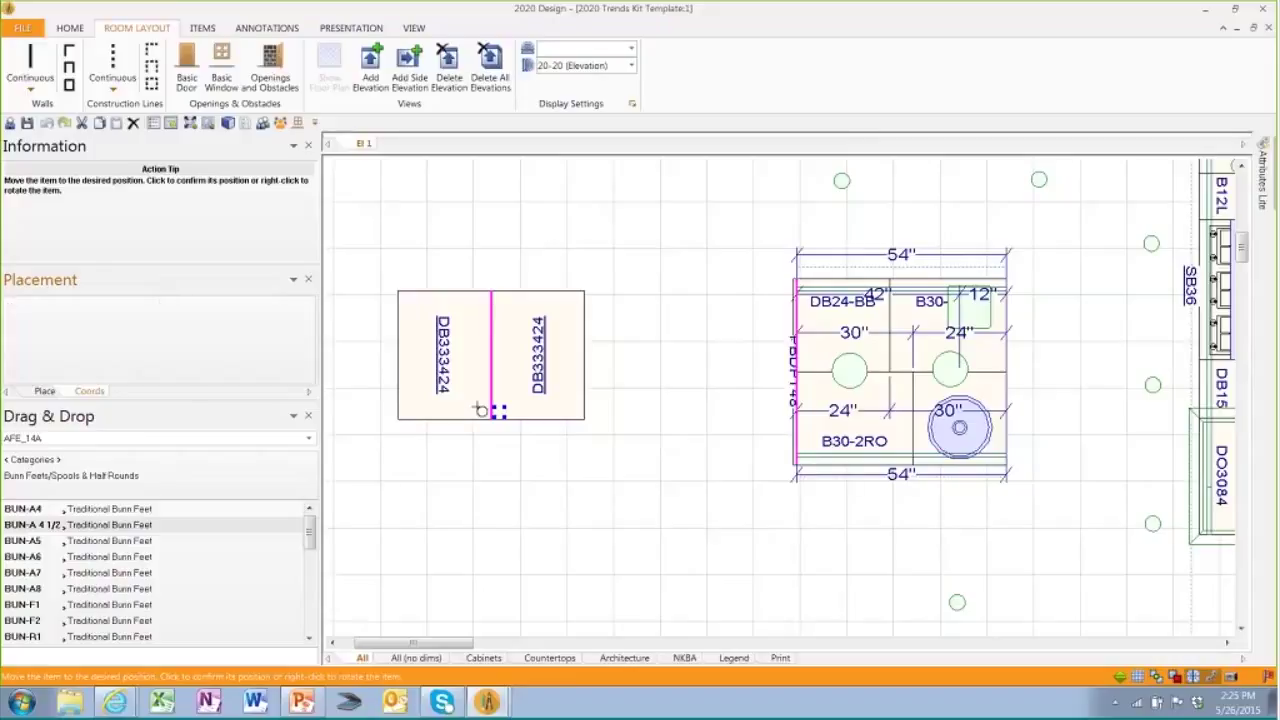
click(480, 409)
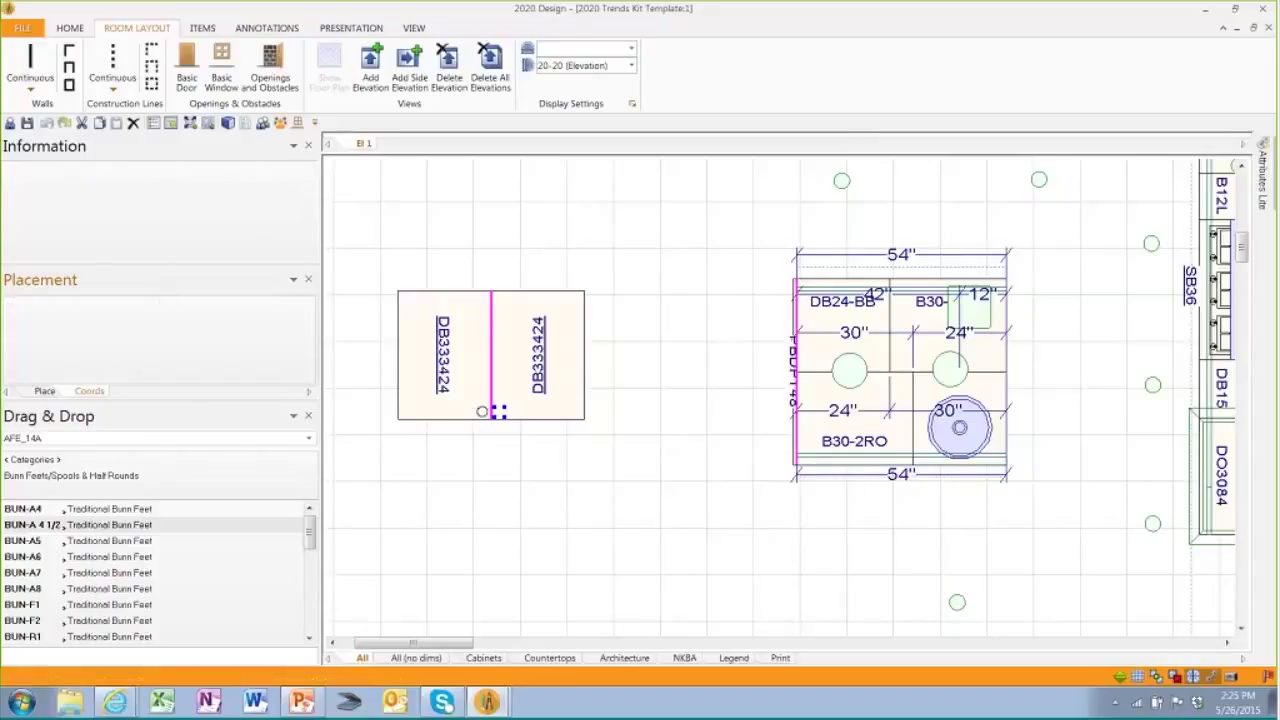
Place BUN-A 4 1/2 bun feet at the island's lower-left and upper-right corners.
click(246, 526)
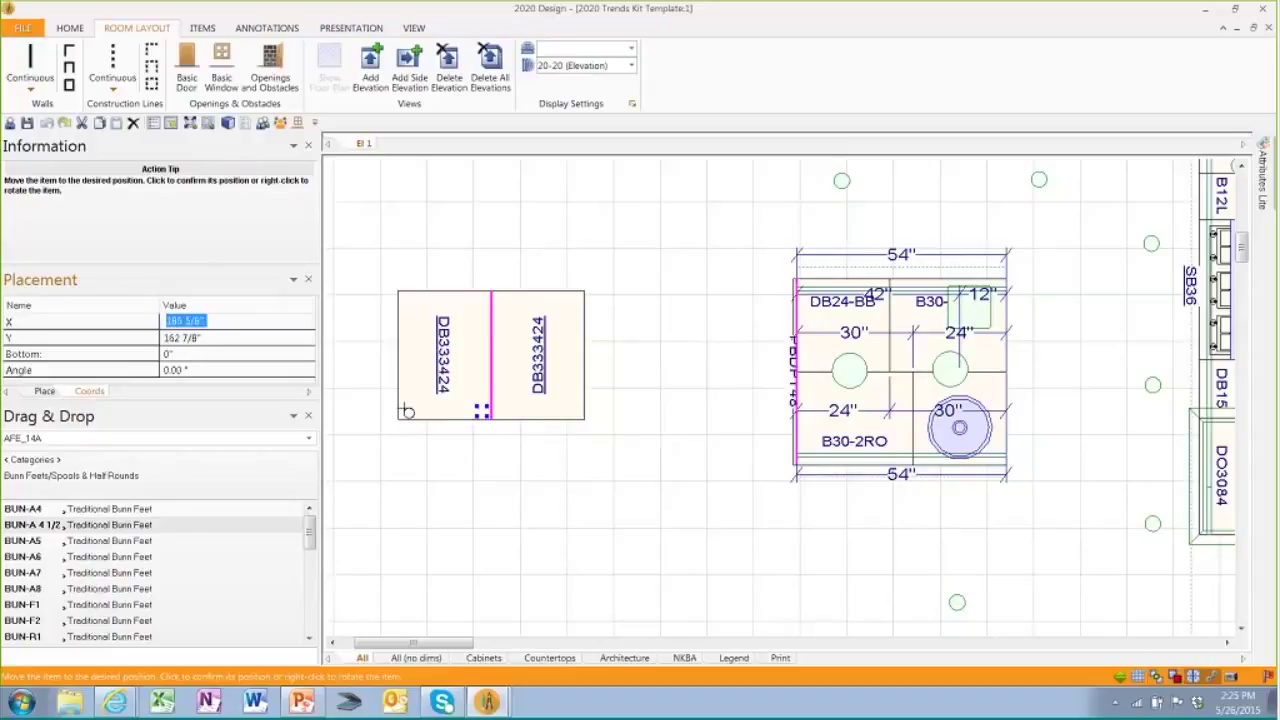
click(405, 411)
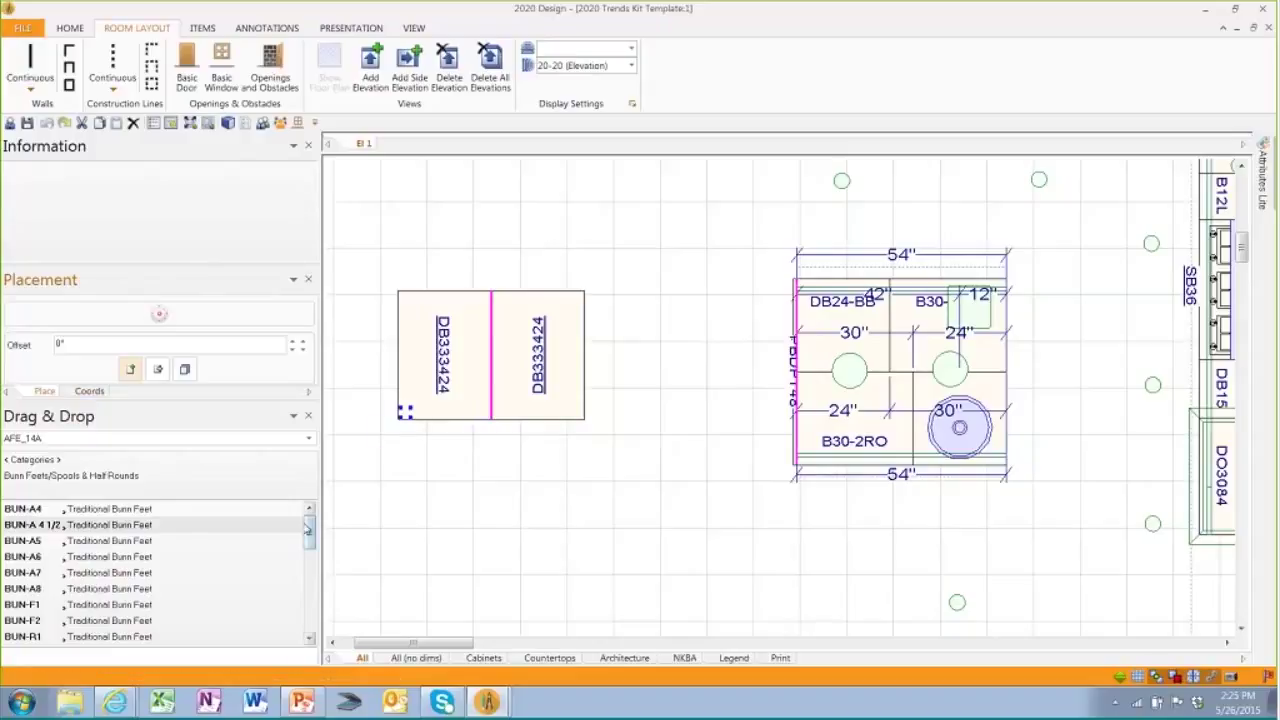
drag(295, 530, 526, 477)
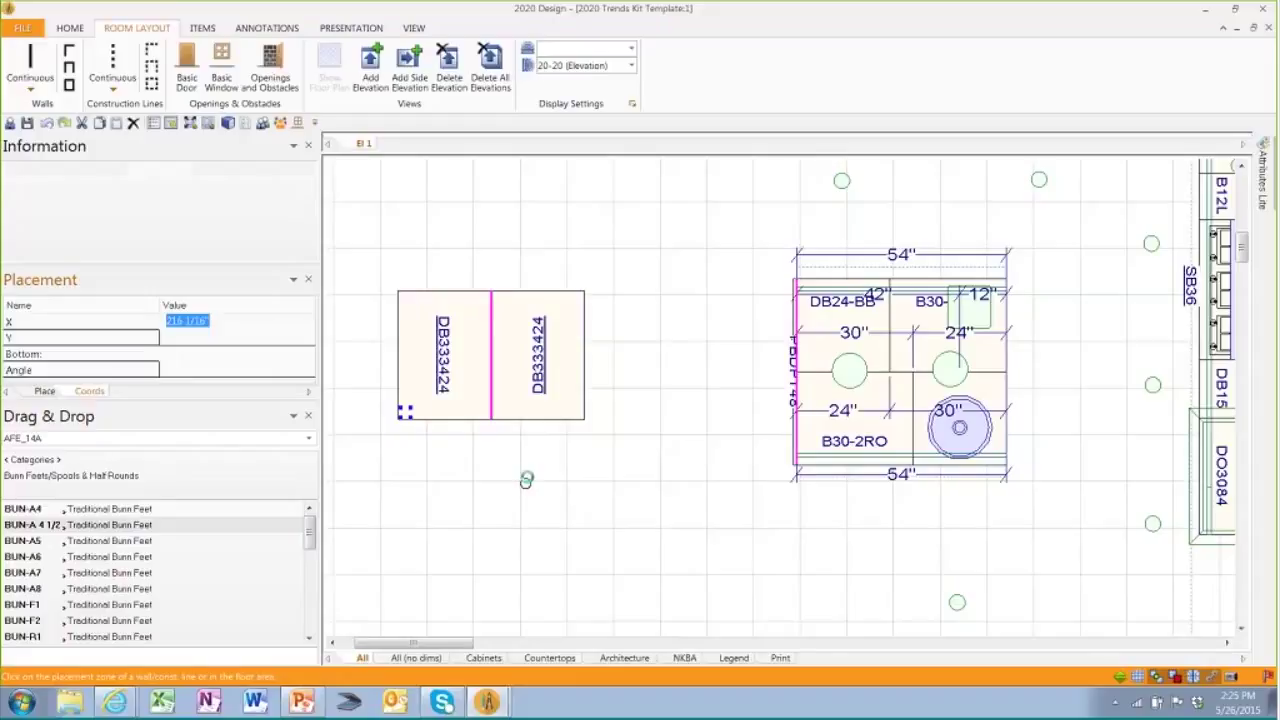
click(575, 297)
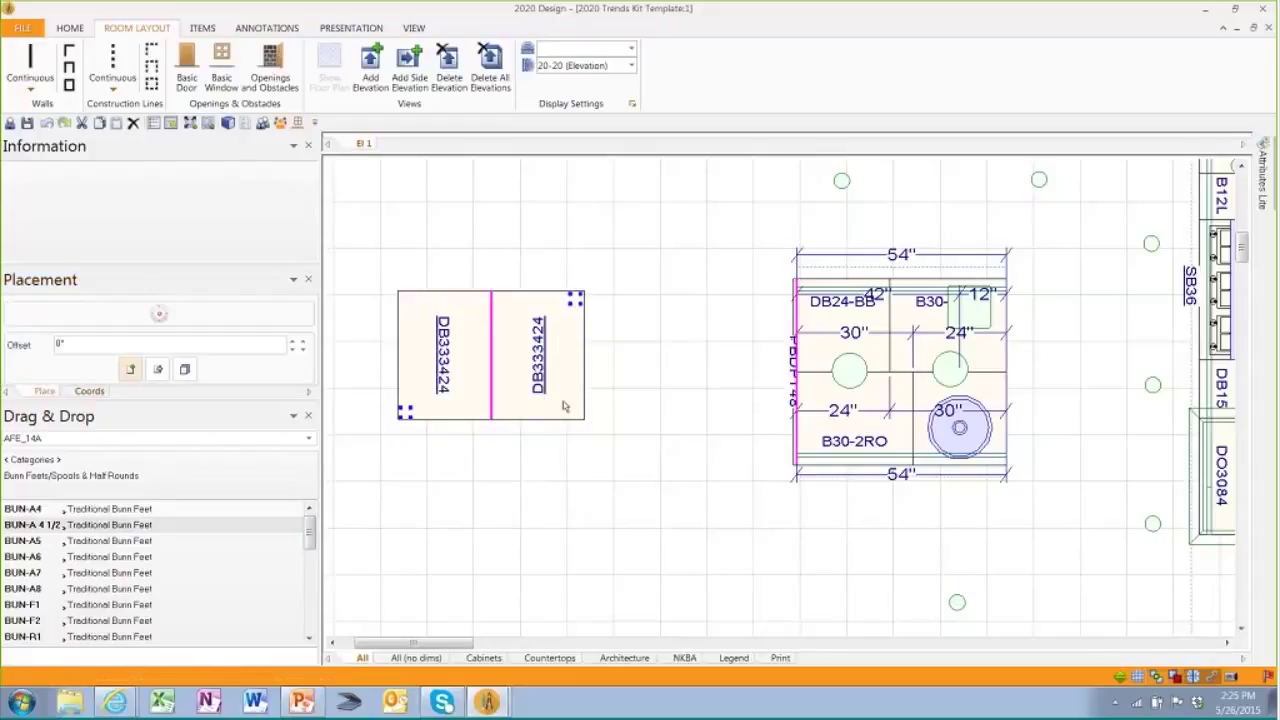
Bring the Rendering Module window forward to see the island on bun feet in 3D.
mouse_move(487, 702)
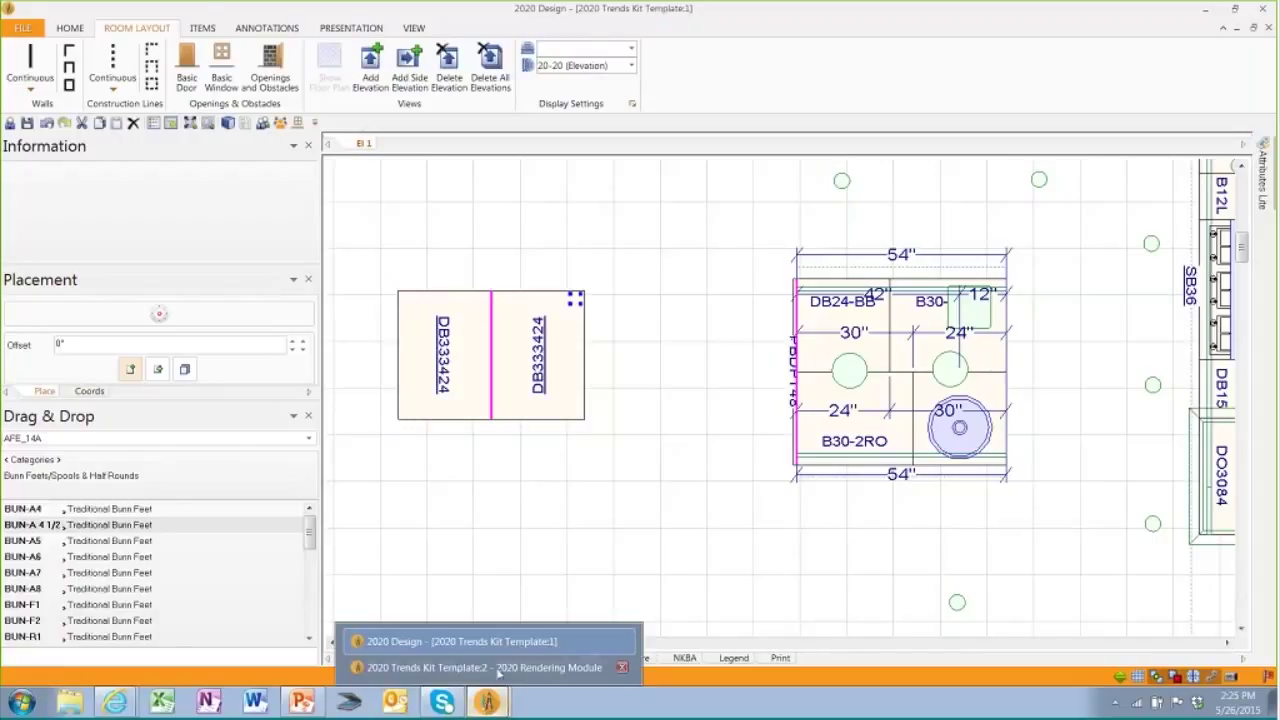
click(470, 666)
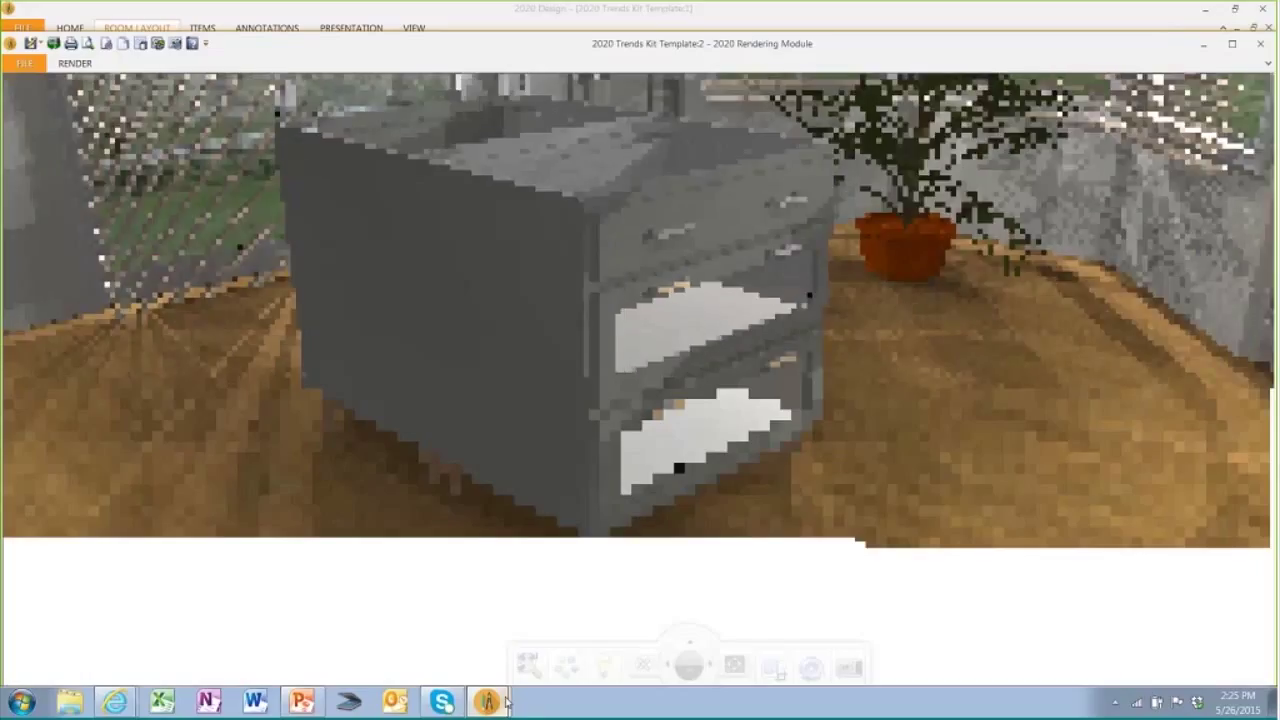